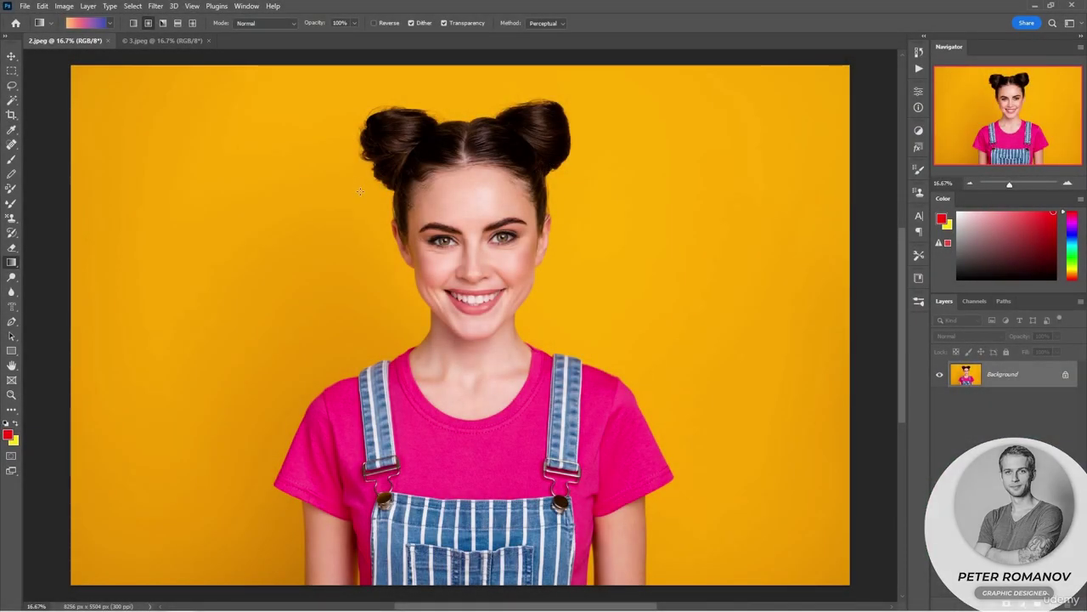
Add a Selective Color adjustment layer targeting Reds and begin pulling its Cyan down
click(1022, 603)
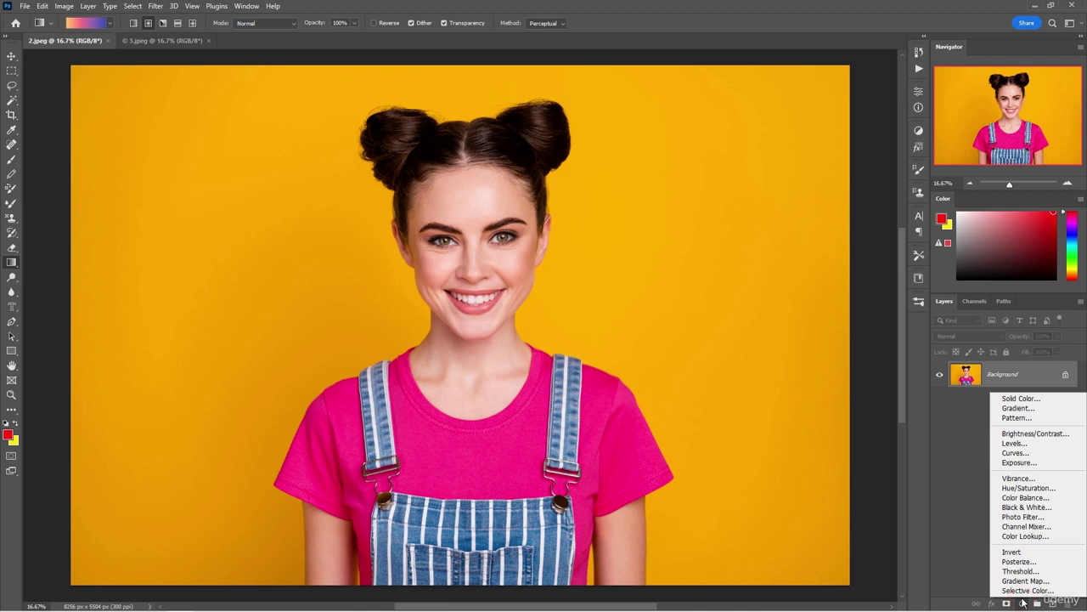
click(1028, 589)
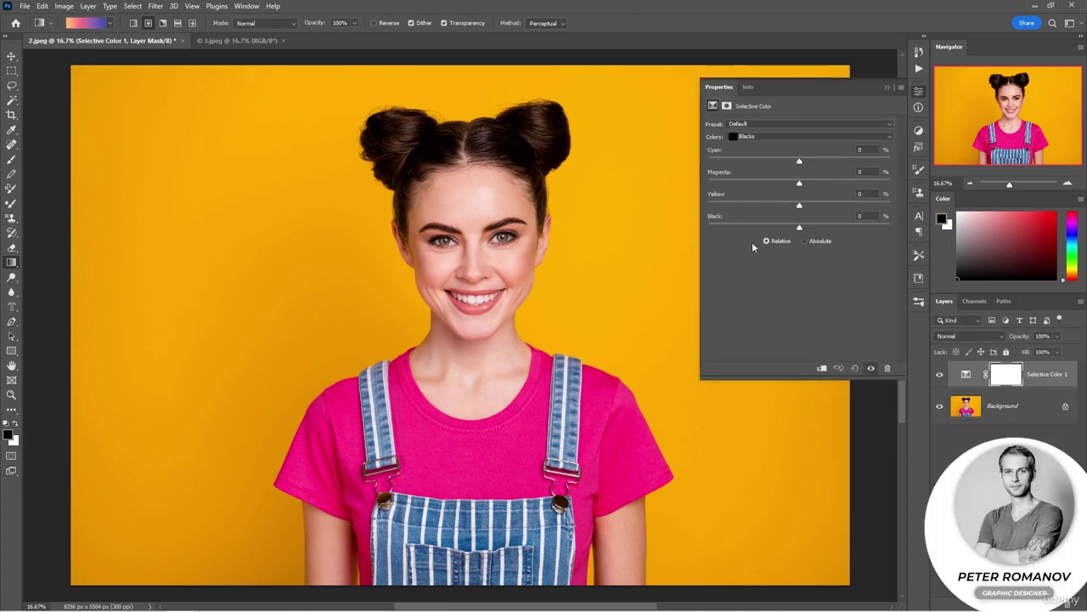
click(763, 137)
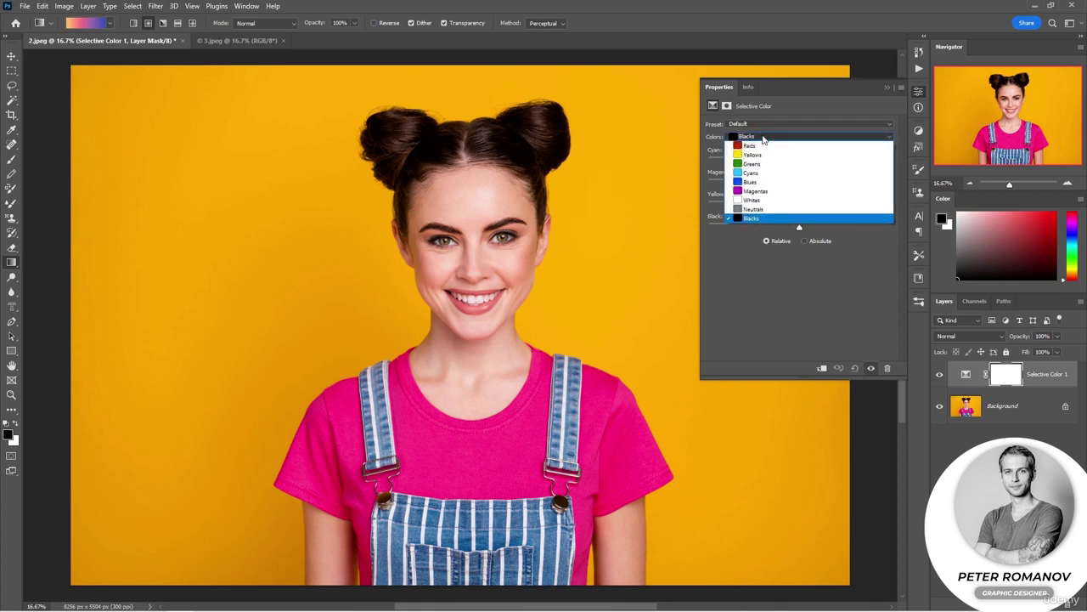
click(775, 192)
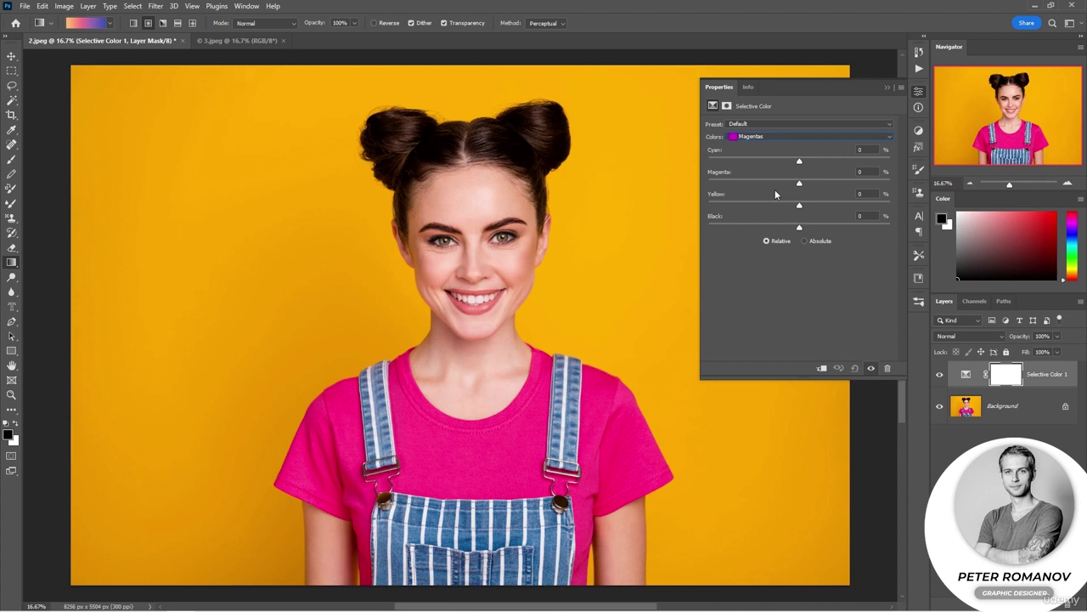
click(790, 138)
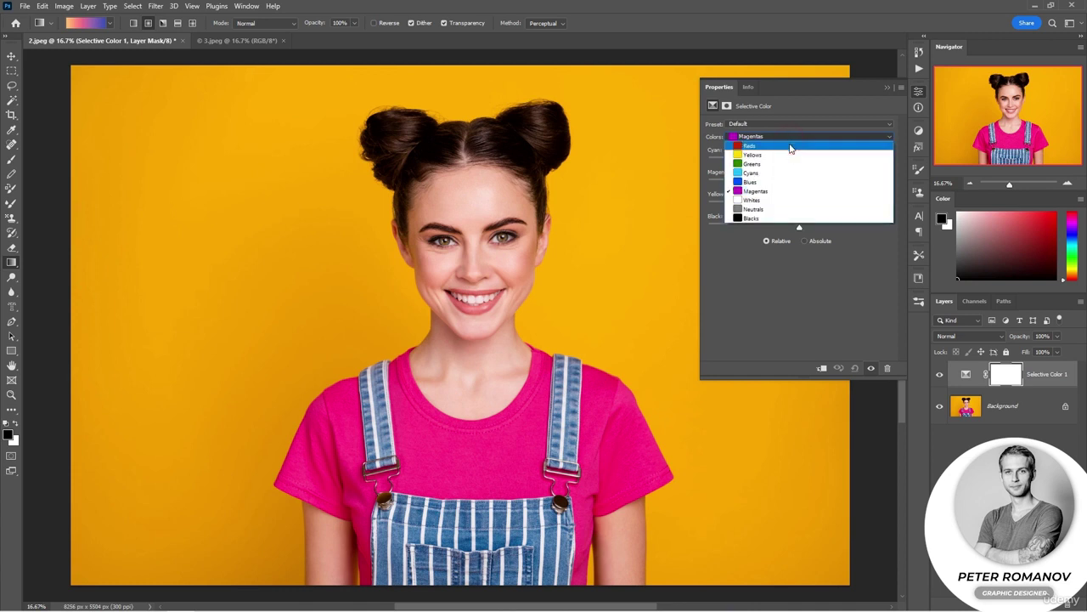
click(789, 150)
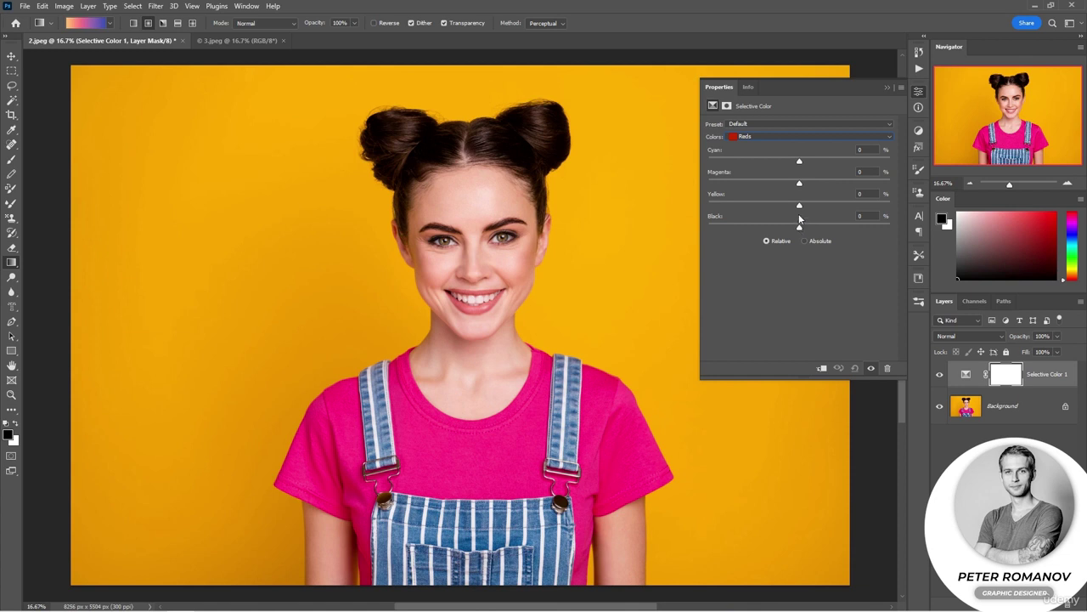
mouse_move(799, 161)
mouse_down()
mouse_move(857, 161)
mouse_move(783, 161)
mouse_up()
Set the Reds to Cyan +43 and Yellow -28
drag(784, 163, 704, 171)
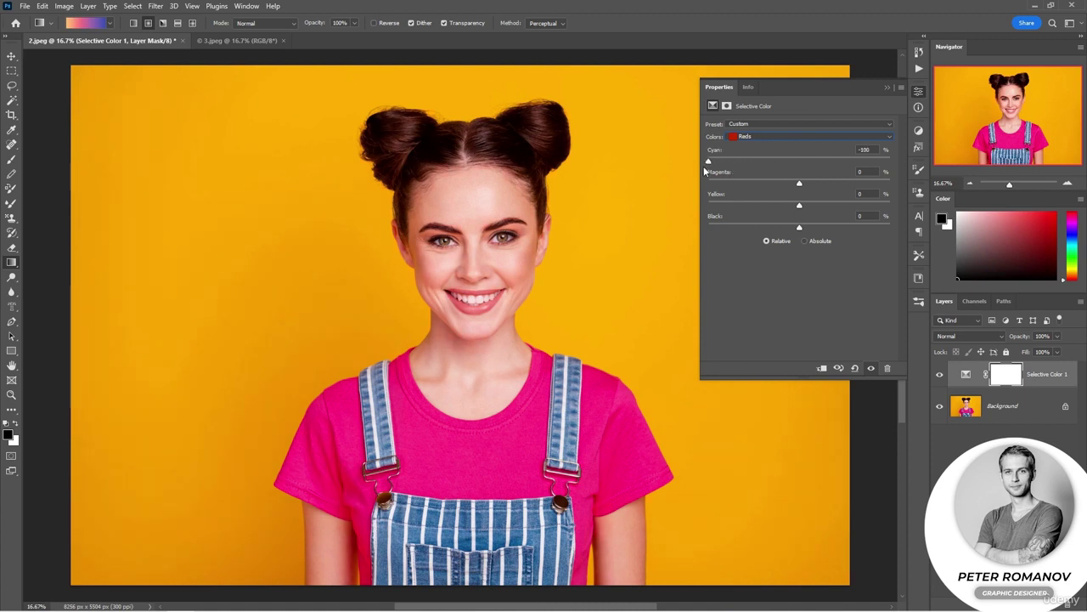
drag(710, 165, 764, 161)
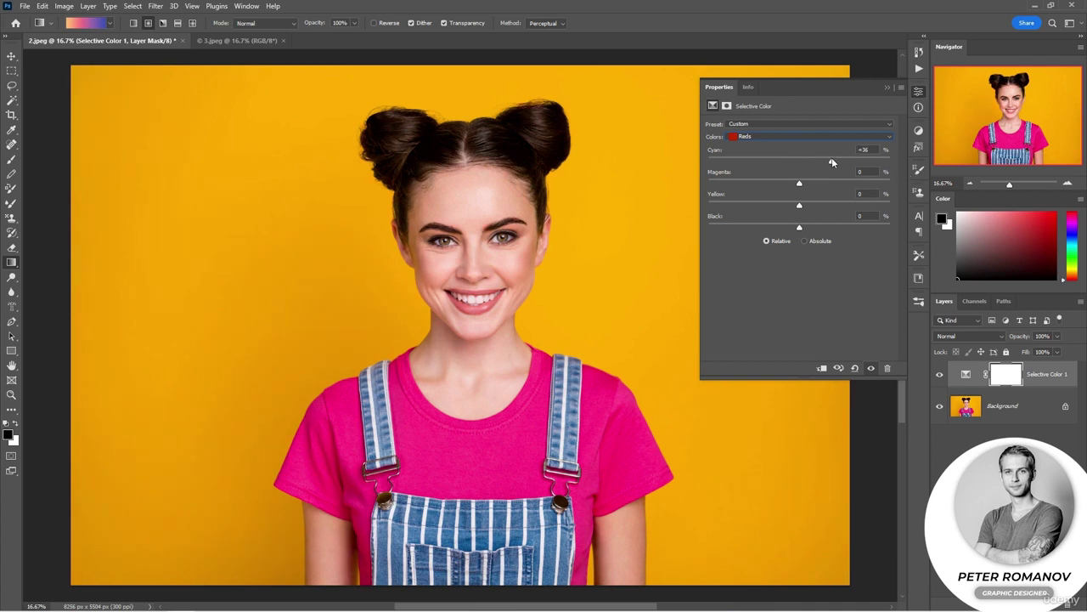
drag(839, 164, 840, 160)
drag(800, 206, 750, 208)
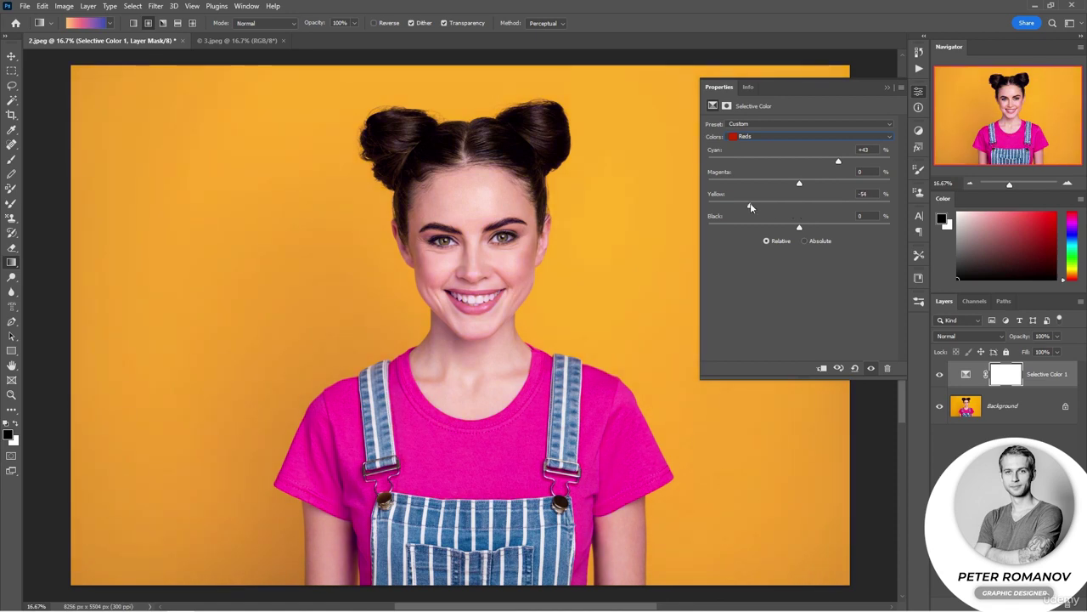
click(752, 207)
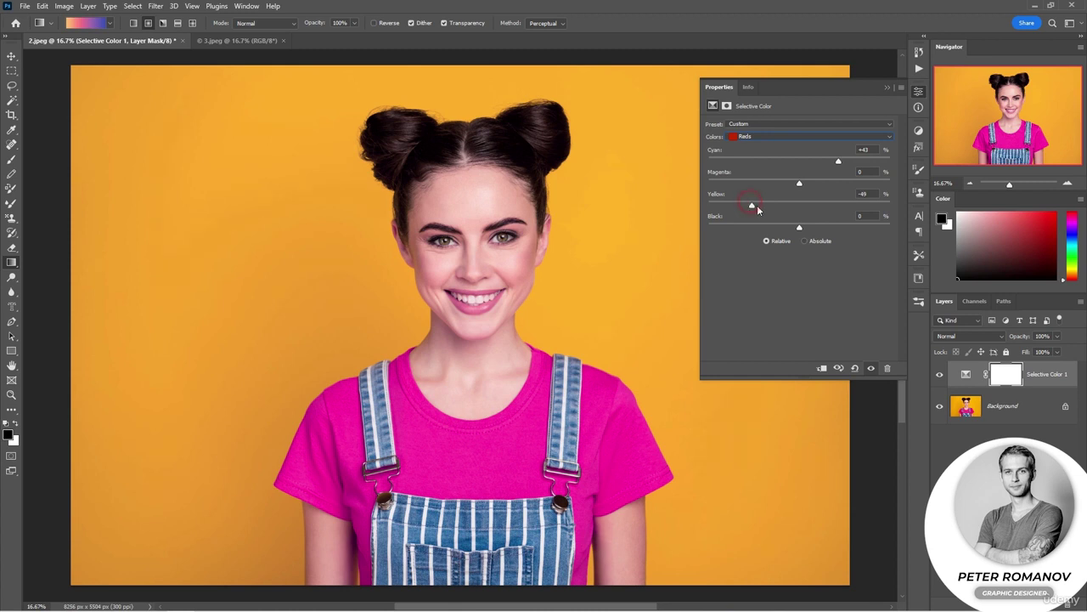
drag(772, 210, 777, 202)
Add Black +13 to the Reds and switch the method to Absolute
mouse_move(801, 231)
mouse_down()
mouse_move(903, 231)
mouse_move(694, 229)
mouse_move(801, 231)
mouse_up()
drag(804, 228, 812, 230)
click(814, 141)
click(815, 141)
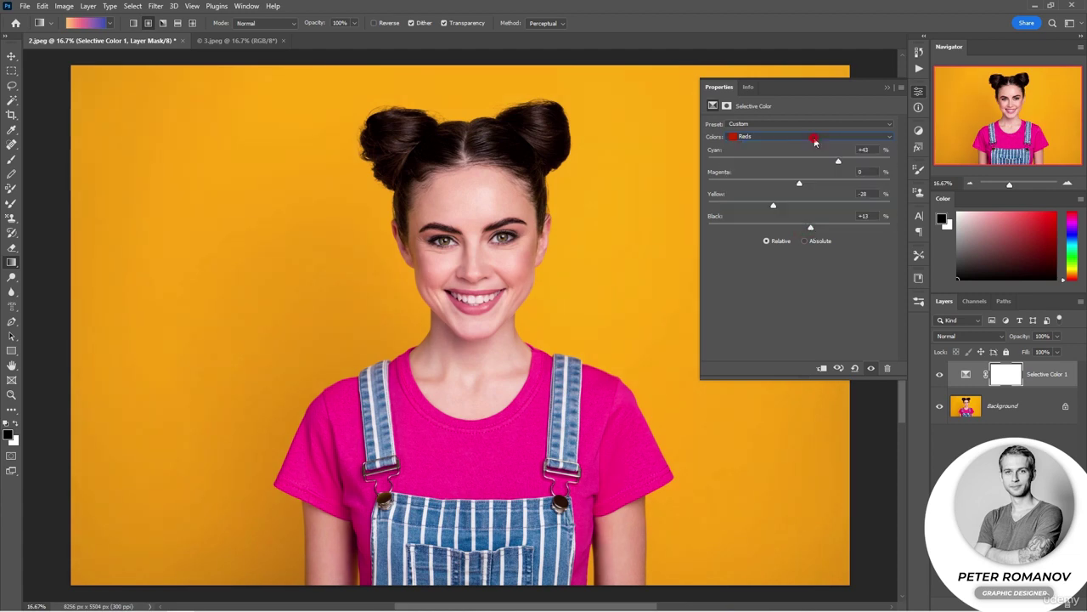
click(813, 240)
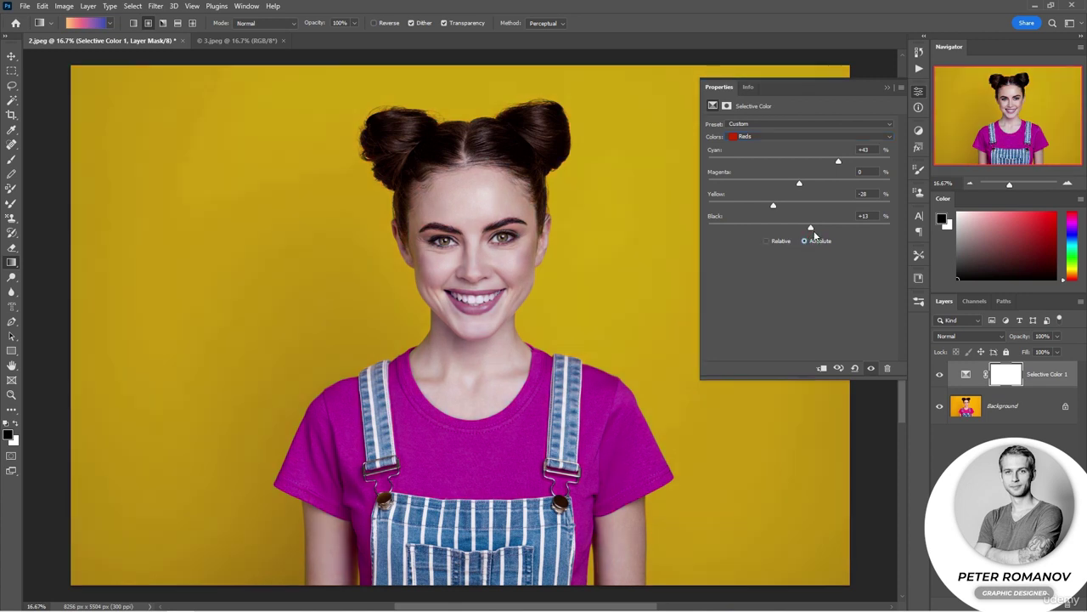
Refine the Reds to Cyan +45, Yellow -12, Black +5, comparing Relative and Absolute modes
mouse_move(805, 226)
mouse_down()
mouse_move(710, 225)
mouse_move(803, 226)
mouse_up()
mouse_move(838, 161)
mouse_down()
mouse_move(679, 168)
mouse_move(879, 166)
mouse_move(783, 167)
mouse_move(801, 177)
mouse_move(824, 165)
mouse_up()
click(766, 241)
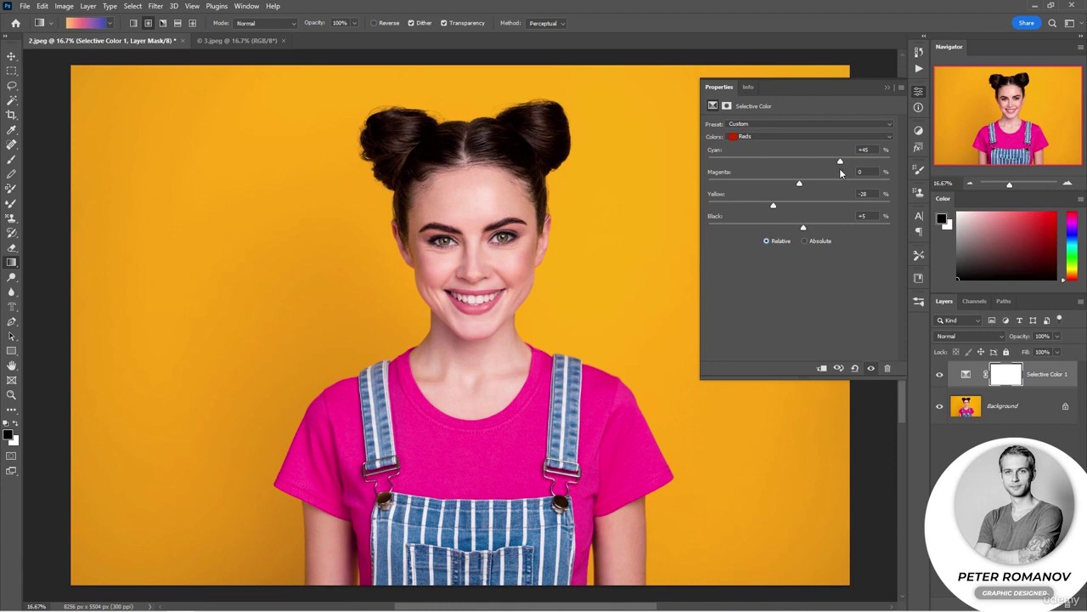
drag(803, 205, 787, 206)
click(805, 240)
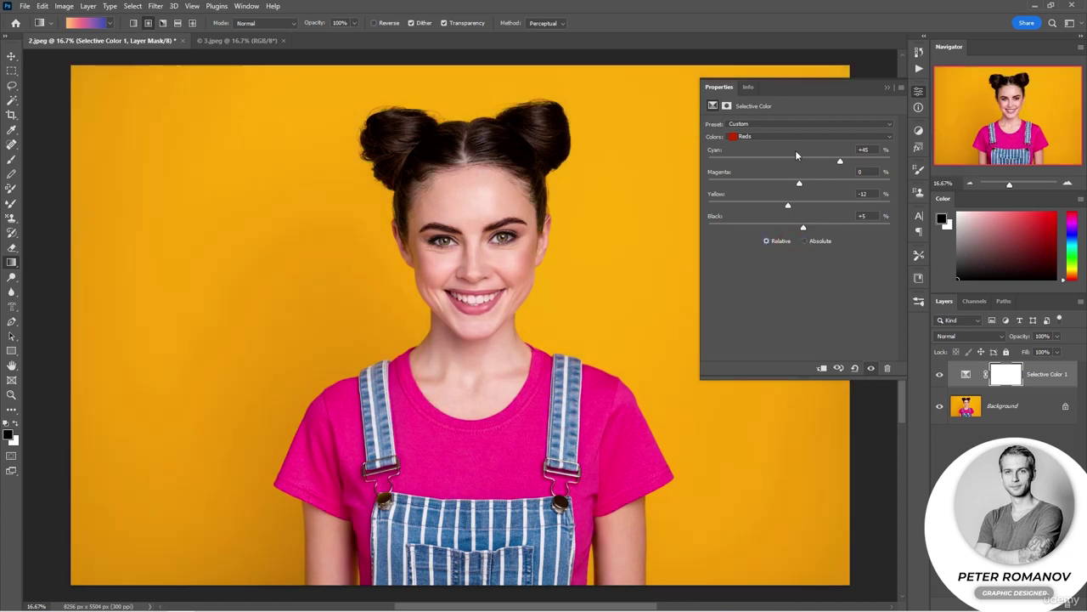
Switch the colour range to Yellows and raise their Cyan to +31
click(795, 137)
click(788, 157)
drag(799, 164, 827, 169)
Strip Yellow and add Magenta in the Yellows, turning the background pink
drag(799, 205, 705, 203)
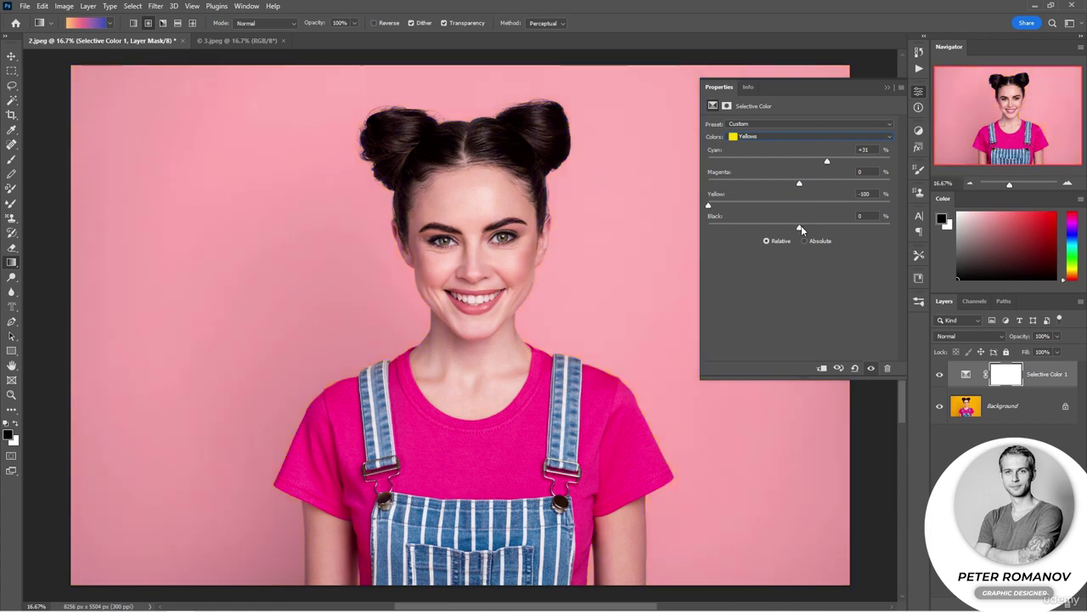
drag(799, 183, 850, 186)
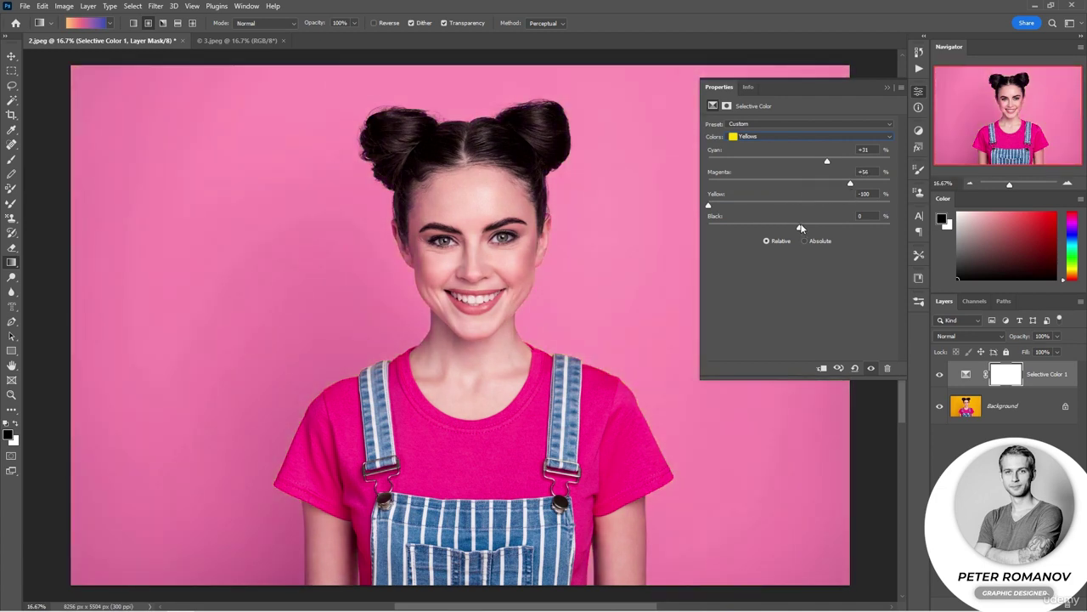
click(786, 137)
click(782, 191)
Set the Magentas to Cyan -100, Magenta -100, Yellow +100, Black +8 for an orange shirt
drag(799, 162, 917, 166)
drag(799, 183, 715, 183)
drag(798, 205, 893, 206)
drag(799, 228, 833, 228)
drag(769, 159, 709, 184)
drag(832, 228, 795, 228)
drag(887, 205, 856, 206)
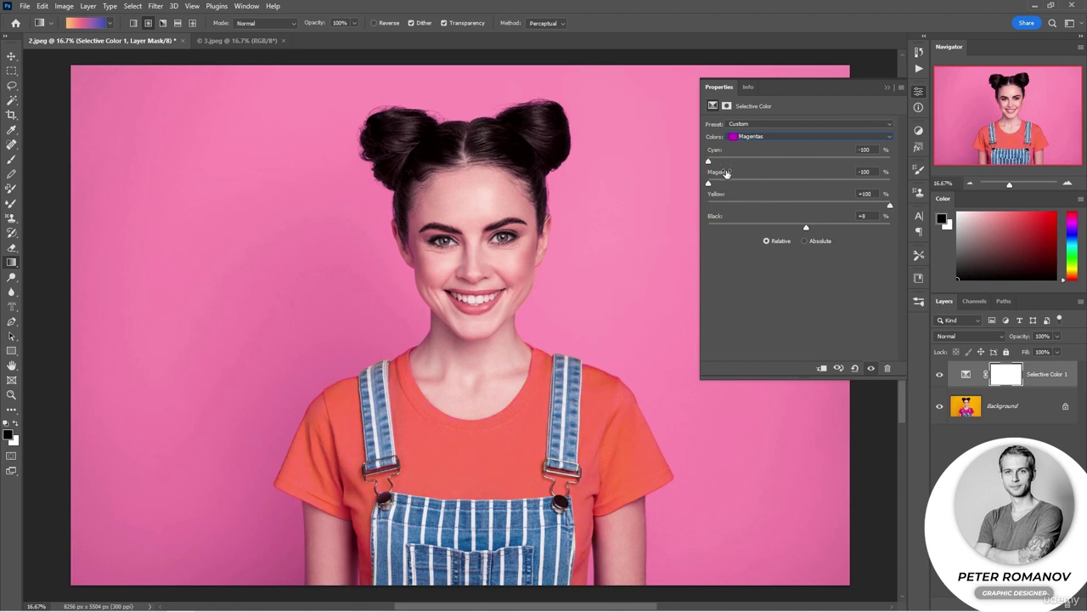
click(747, 135)
Nudge the Greens' Magenta, then set the Blues to Cyan +100, Magenta -100, Yellow +100
click(766, 168)
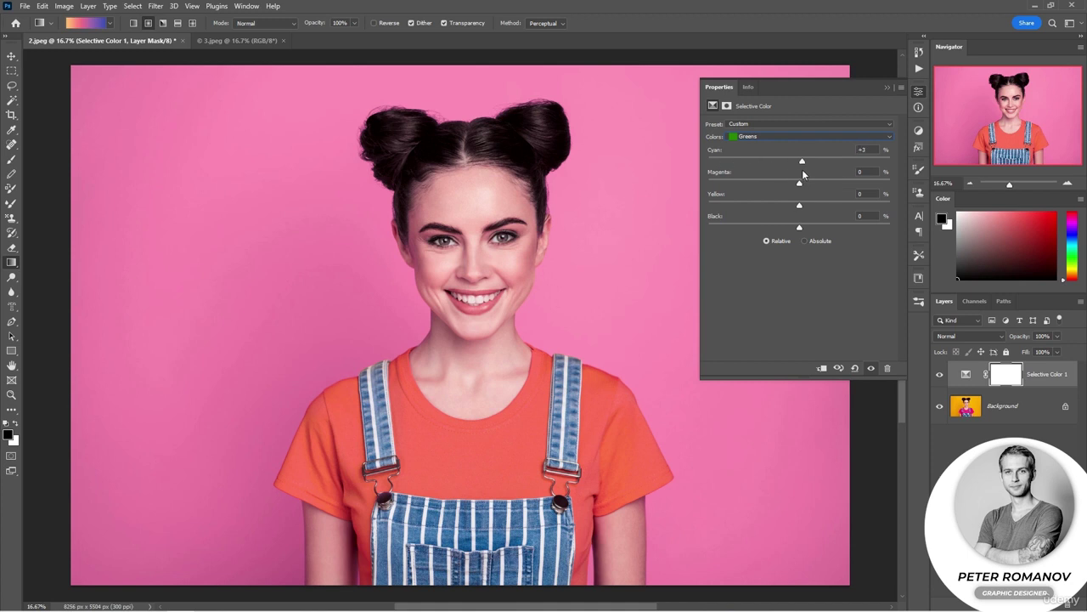
drag(799, 182, 792, 184)
click(789, 137)
click(780, 182)
drag(799, 161, 892, 170)
drag(799, 184, 705, 182)
drag(873, 206, 900, 207)
drag(799, 228, 797, 231)
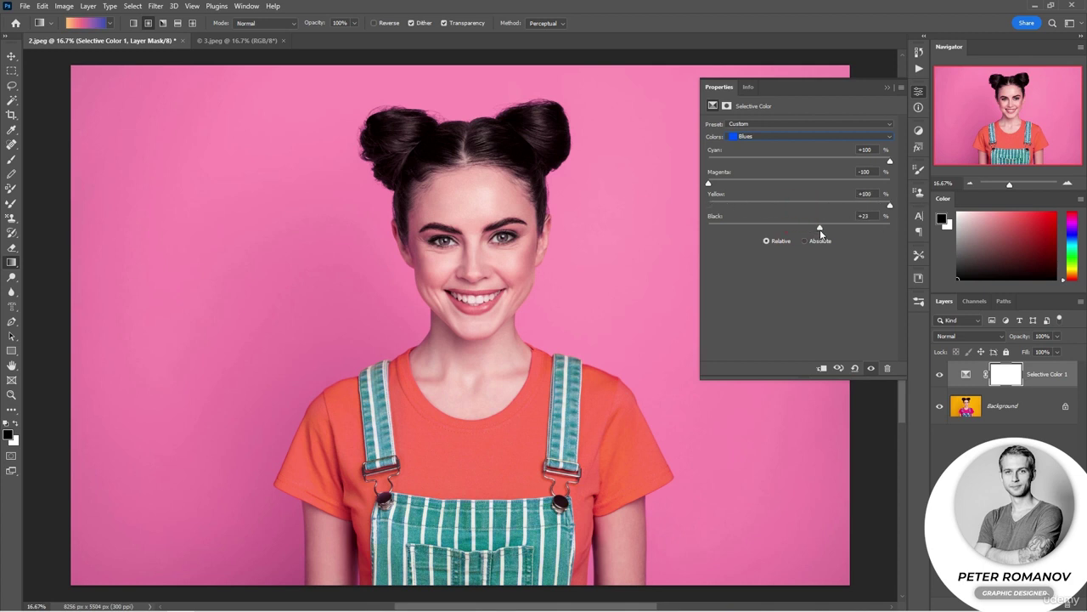
Set the Cyans' Magenta to -40 so the overalls turn green, then compare with the original
click(807, 136)
click(764, 177)
drag(799, 184, 878, 161)
click(839, 369)
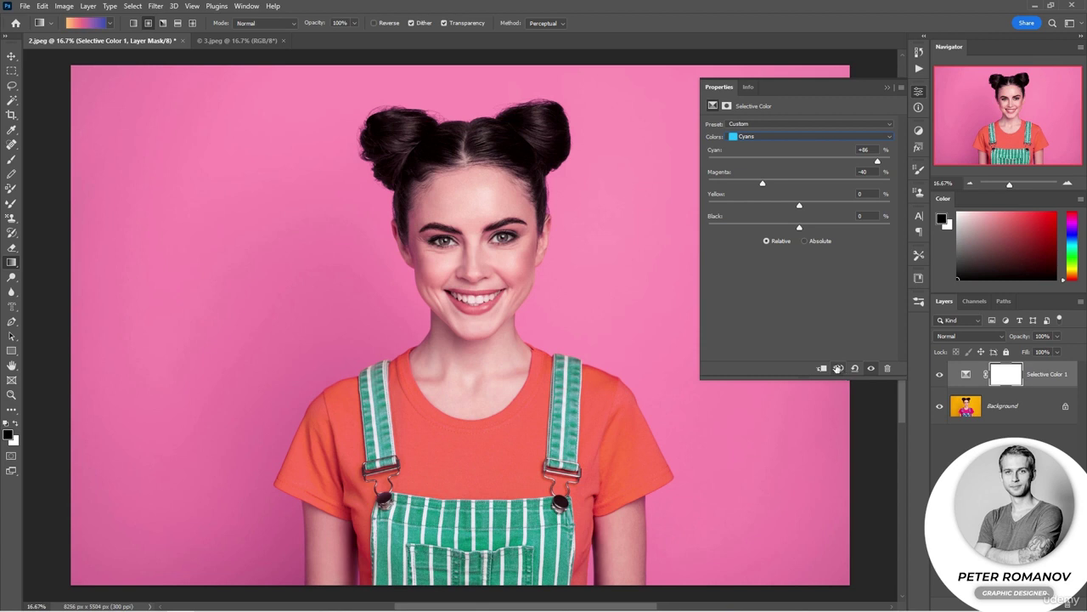
Switch to 3.jpeg and add a new Selective Color adjustment layer above its Background
click(248, 42)
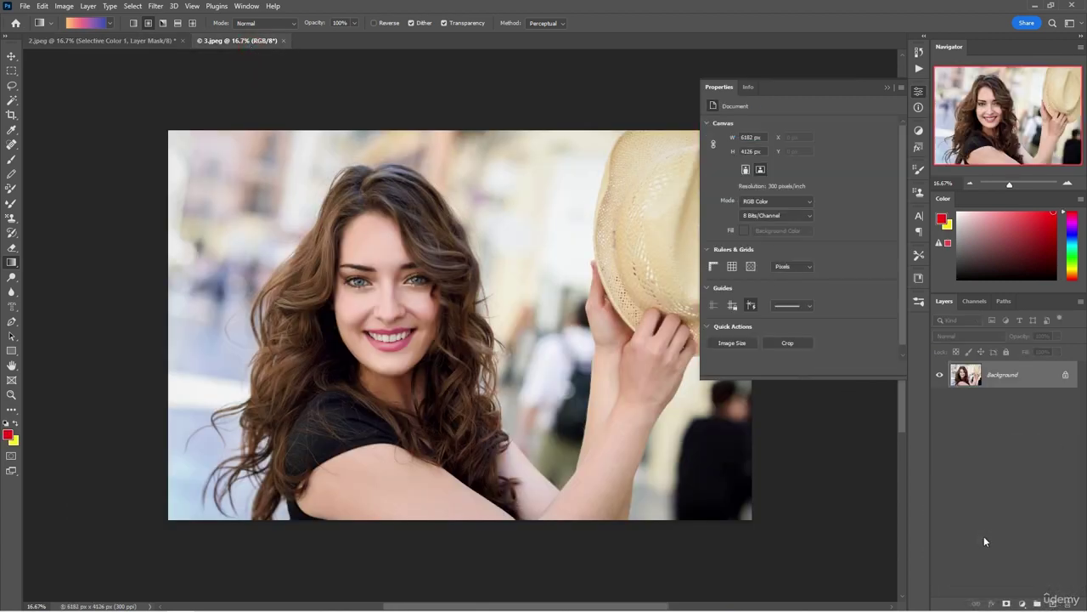
click(1022, 604)
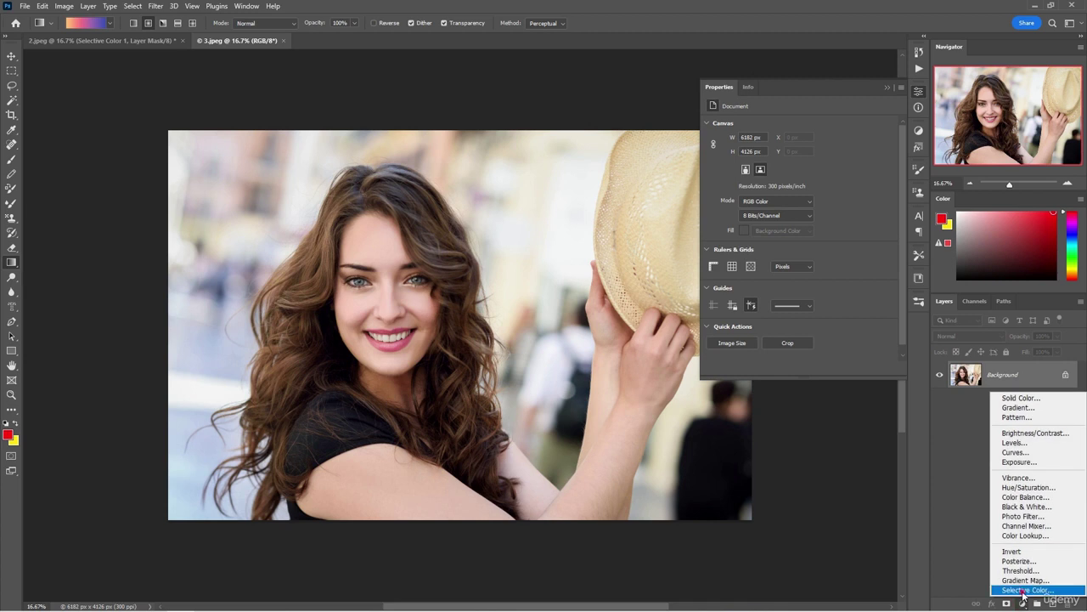
click(1023, 592)
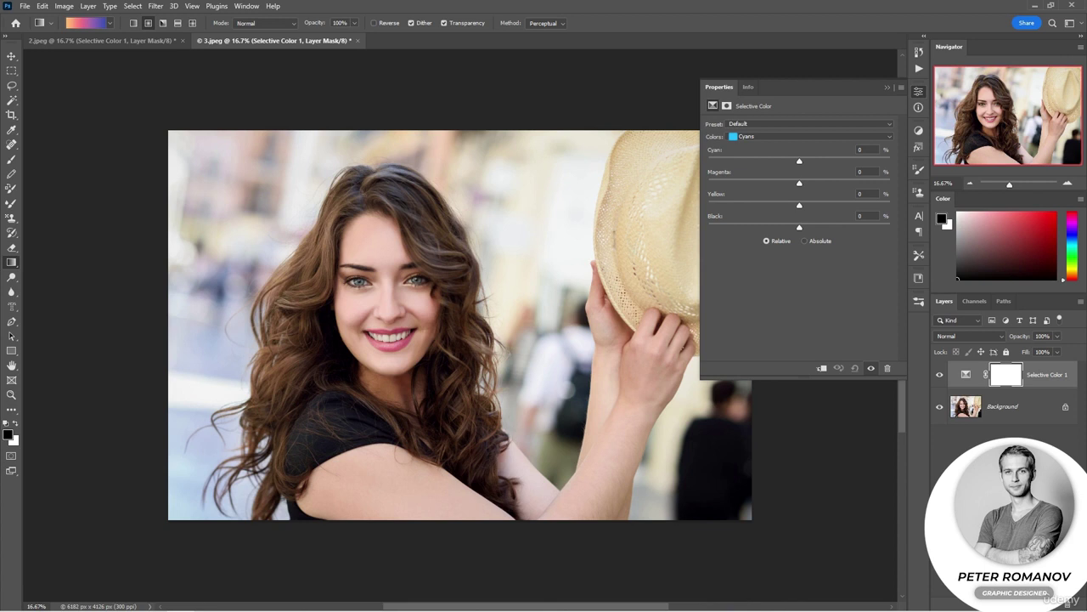
click(782, 137)
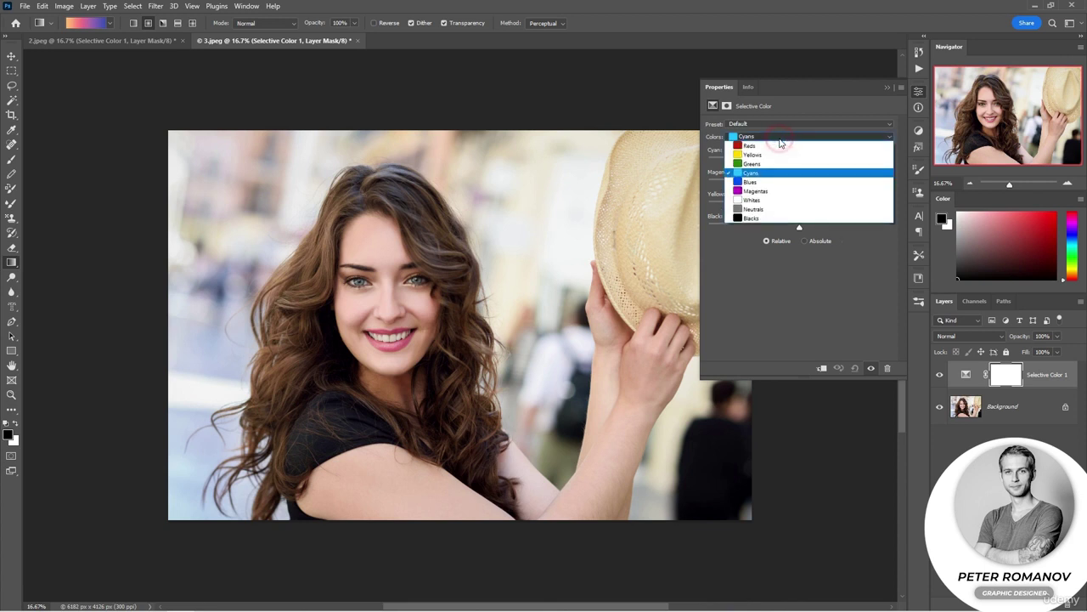
Warm the Neutrals by lowering their Cyan and raising their Yellow
click(770, 209)
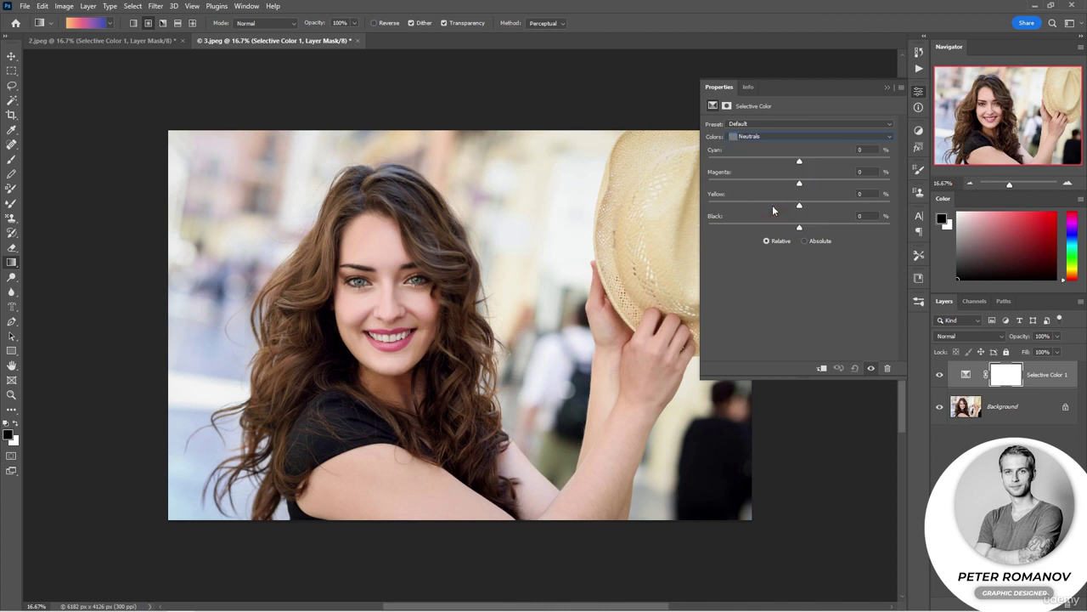
drag(798, 160, 740, 167)
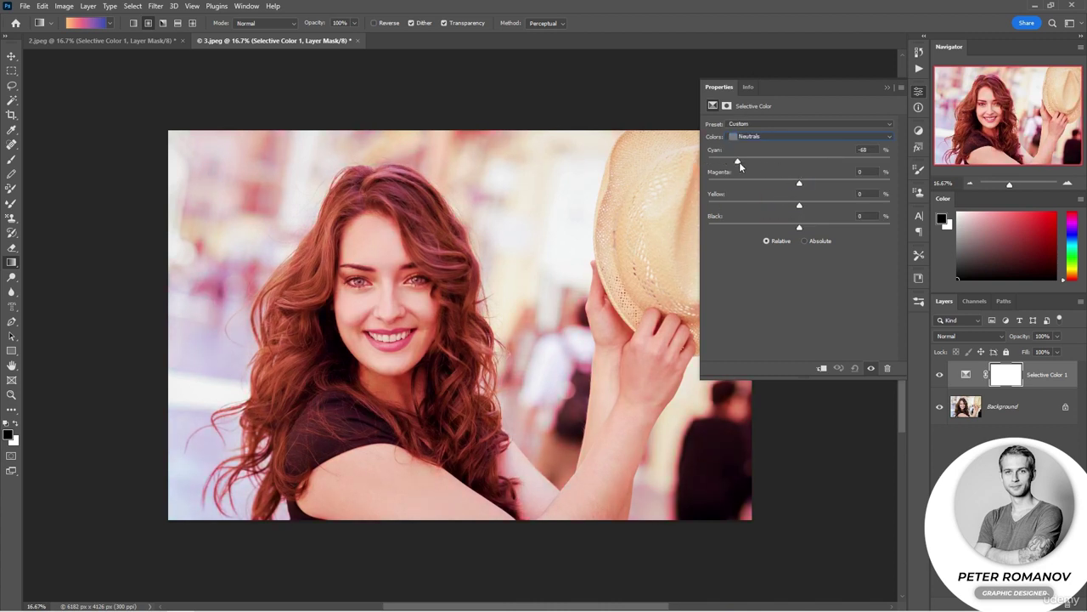
mouse_move(798, 204)
mouse_down()
mouse_move(812, 204)
mouse_move(801, 229)
mouse_move(810, 207)
mouse_up()
Set the Whites to Cyan -30, Yellow +12 and Black +6
click(807, 136)
click(787, 206)
drag(798, 161, 772, 160)
drag(799, 206, 805, 230)
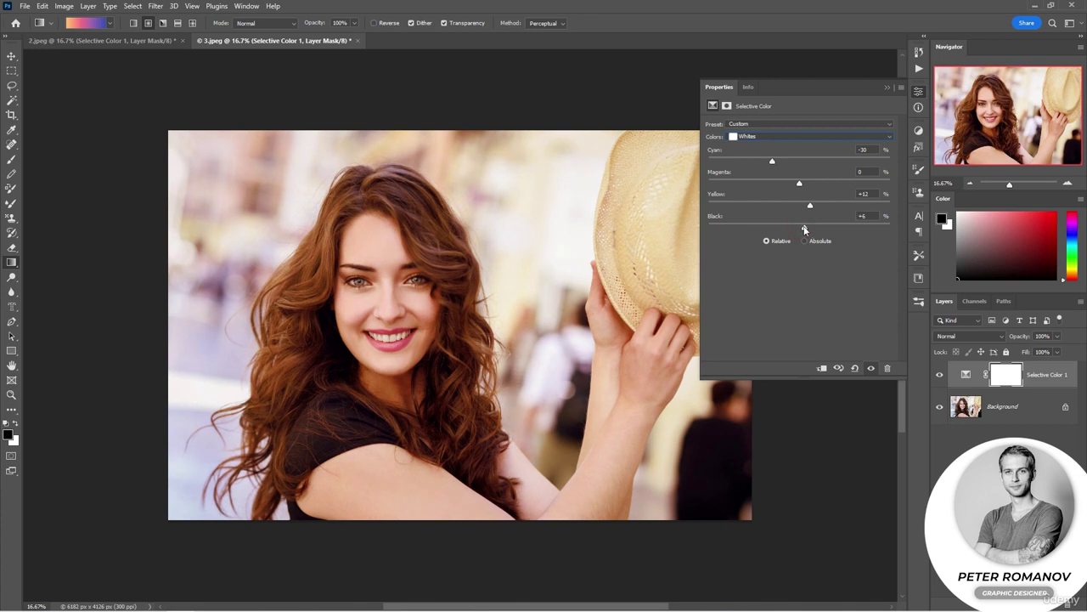
drag(800, 186, 808, 192)
Set the Blacks to Cyan +10, Yellow +11, Black +9, then preview without the adjustment
click(775, 136)
click(775, 217)
drag(800, 162, 807, 228)
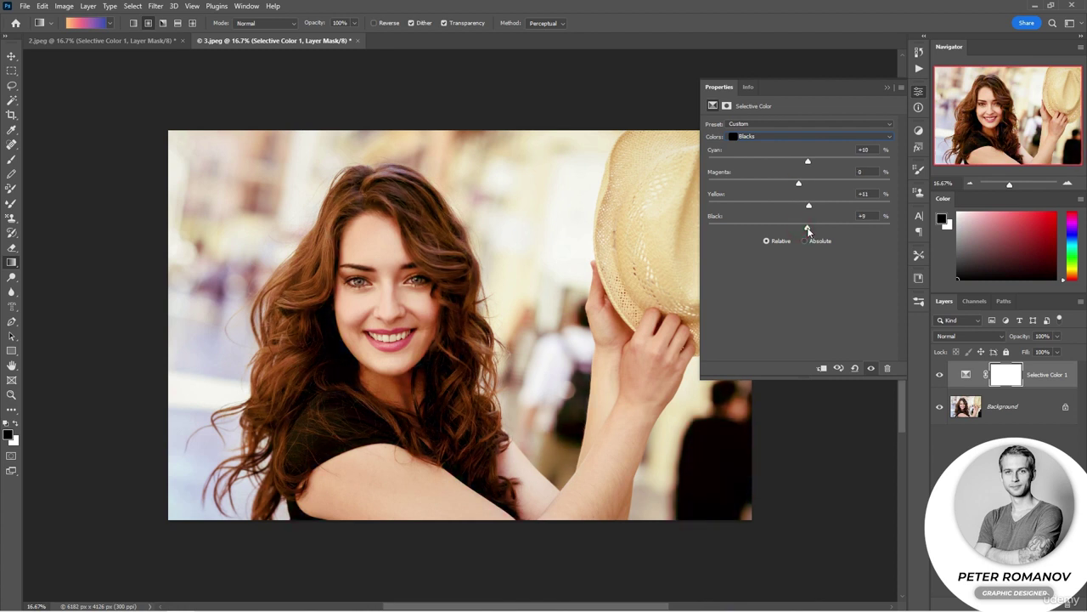
click(838, 368)
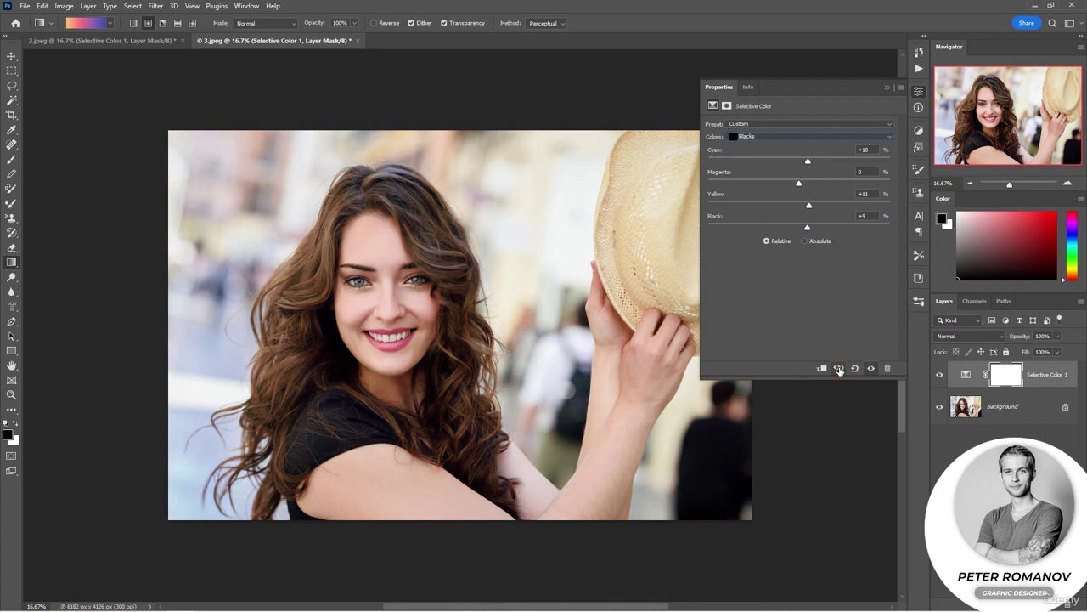
Restore the adjusted view, compare it against 2.jpeg, and return to 3.jpeg
click(838, 368)
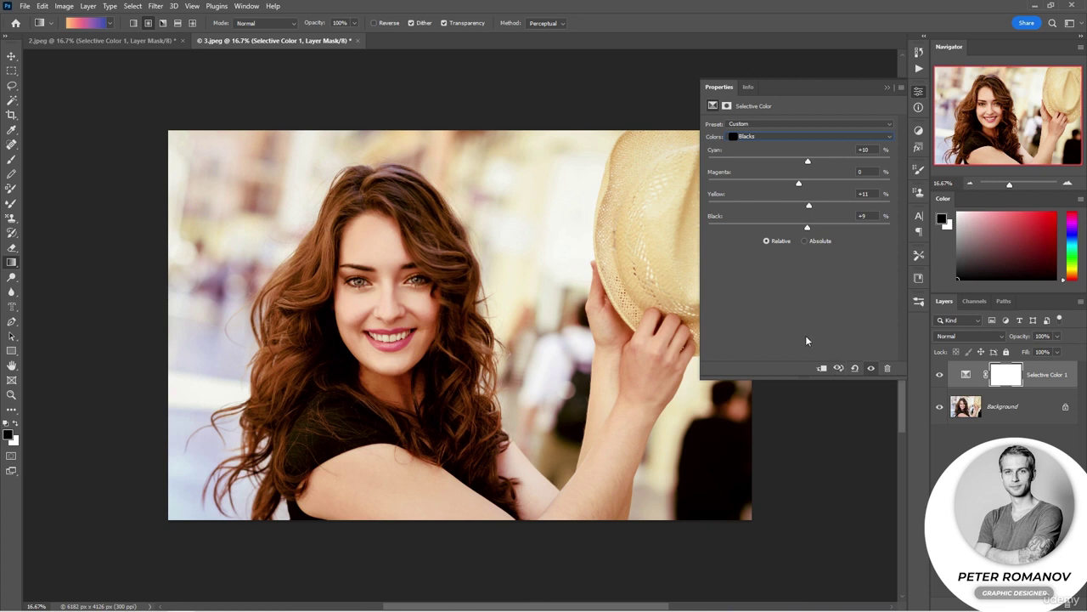
click(165, 40)
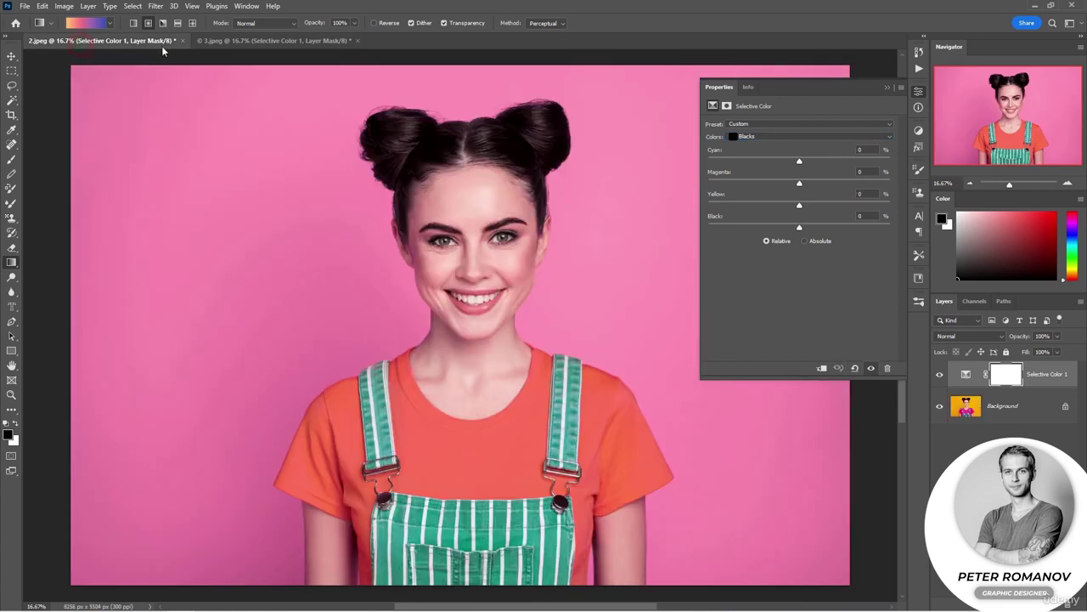
click(228, 40)
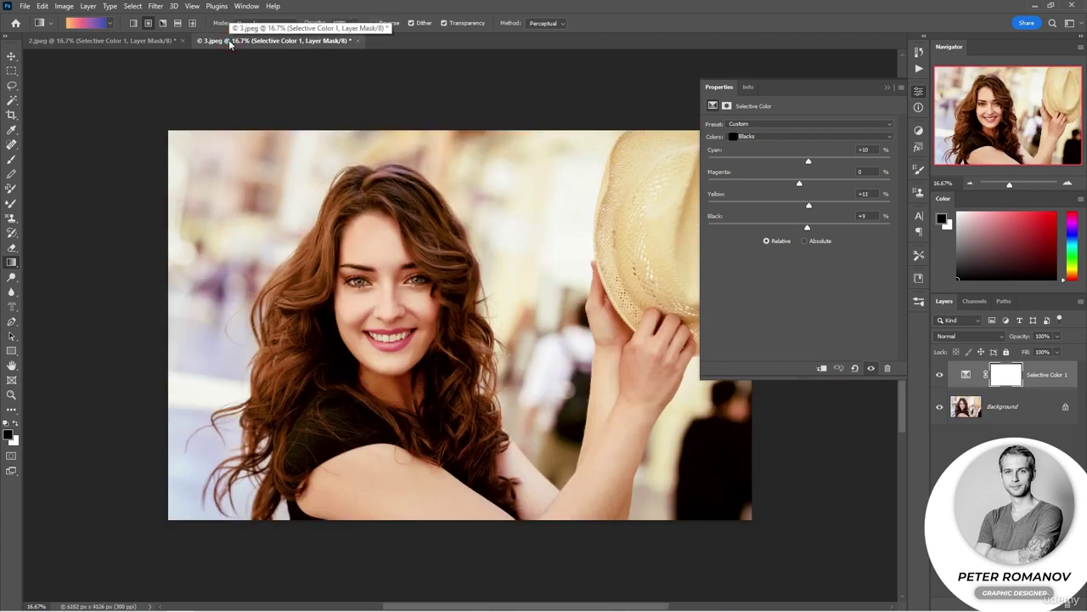